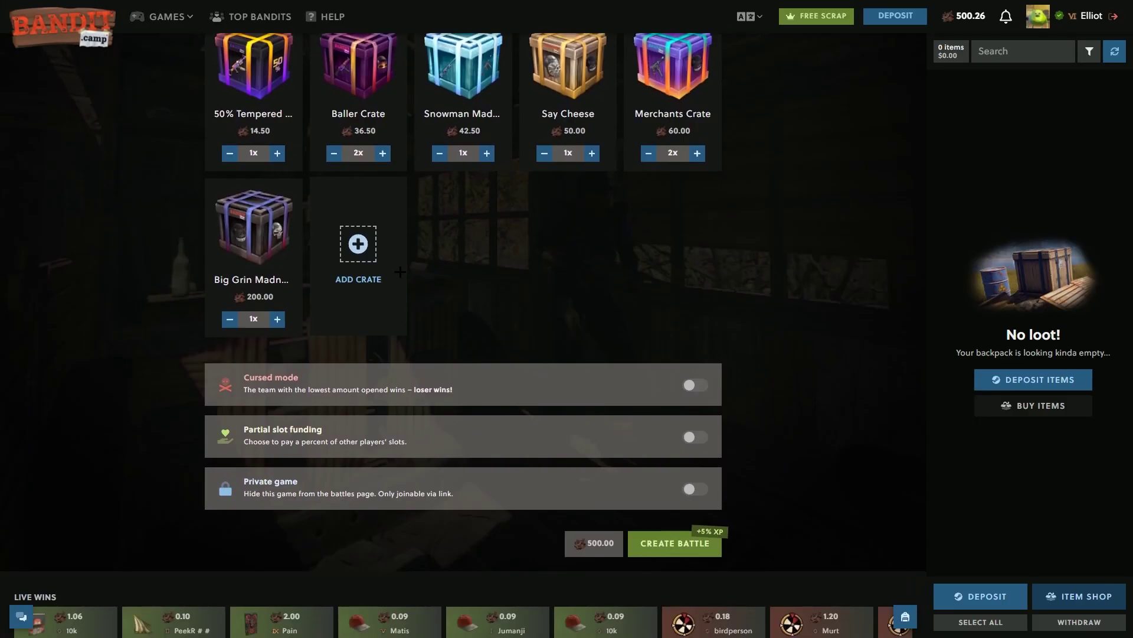
{"action": "scroll", "coordinate": [445, 316], "scroll_direction": "up", "scroll_amount": 1}
{"action": "scroll", "coordinate": [446, 317], "scroll_direction": "up", "scroll_amount": 1}
{"action": "scroll", "coordinate": [446, 316], "scroll_direction": "up", "scroll_amount": 1}
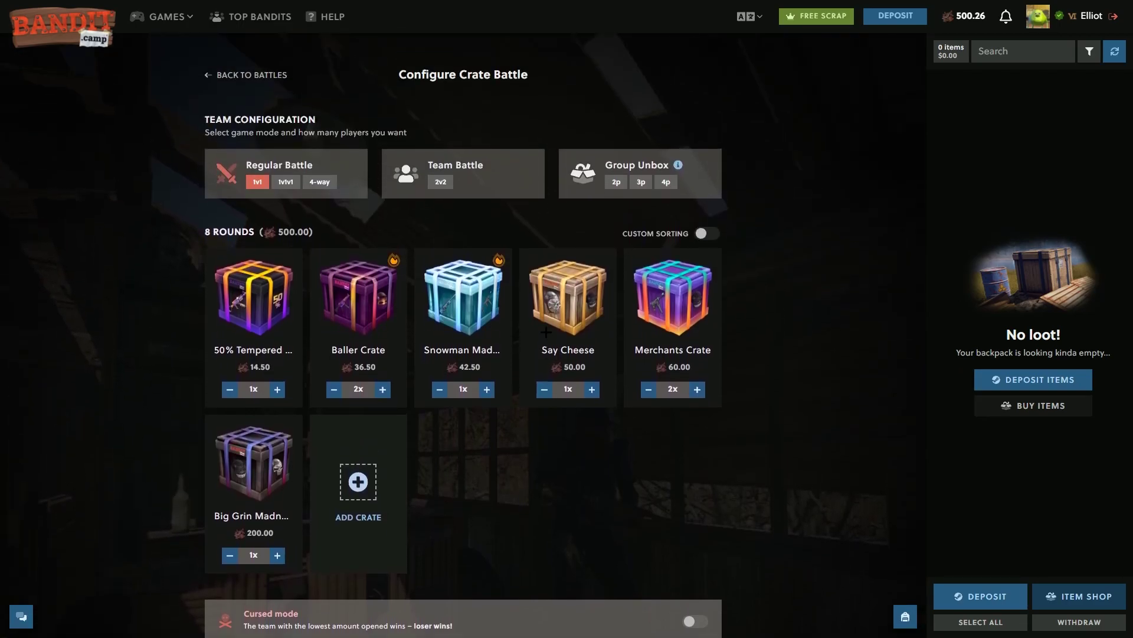
{"action": "scroll", "coordinate": [640, 532], "scroll_direction": "down", "scroll_amount": 1}
{"action": "scroll", "coordinate": [639, 533], "scroll_direction": "down", "scroll_amount": 2}
Create the eight-round 1v1 crate battle
{"action": "left_click", "coordinate": [653, 540]}
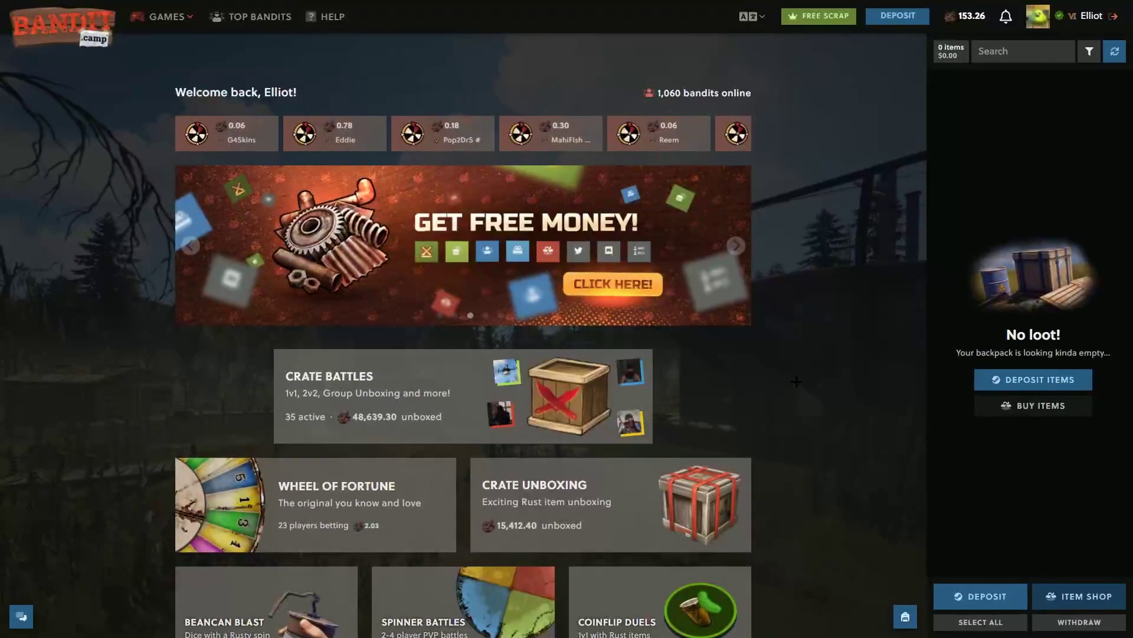
{"action": "left_click", "coordinate": [808, 15]}
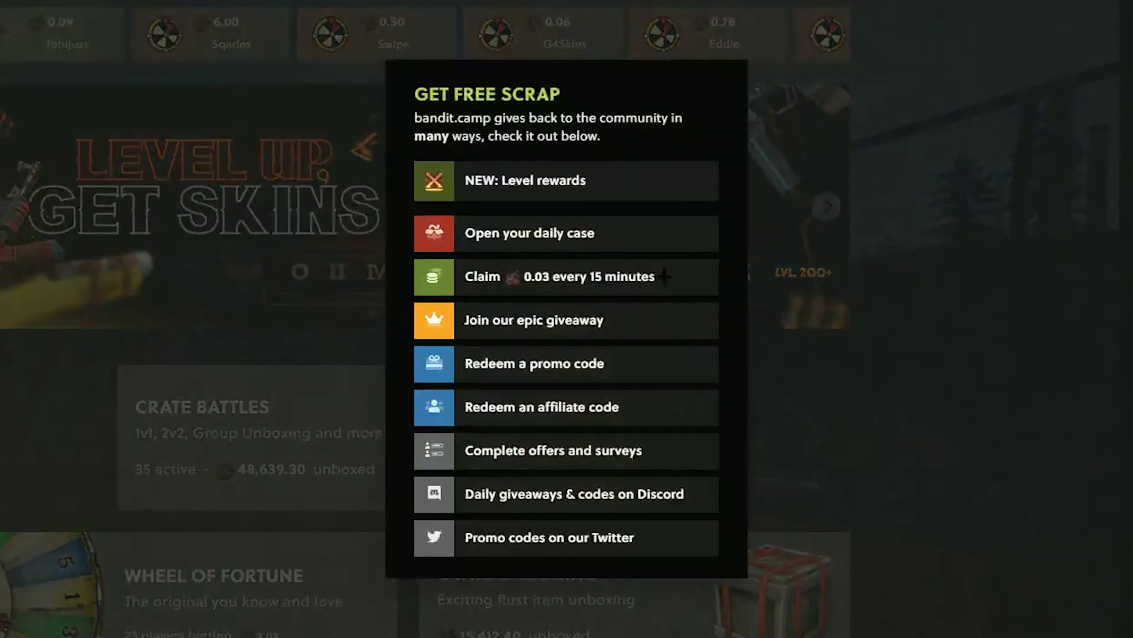
{"action": "left_click", "coordinate": [532, 407]}
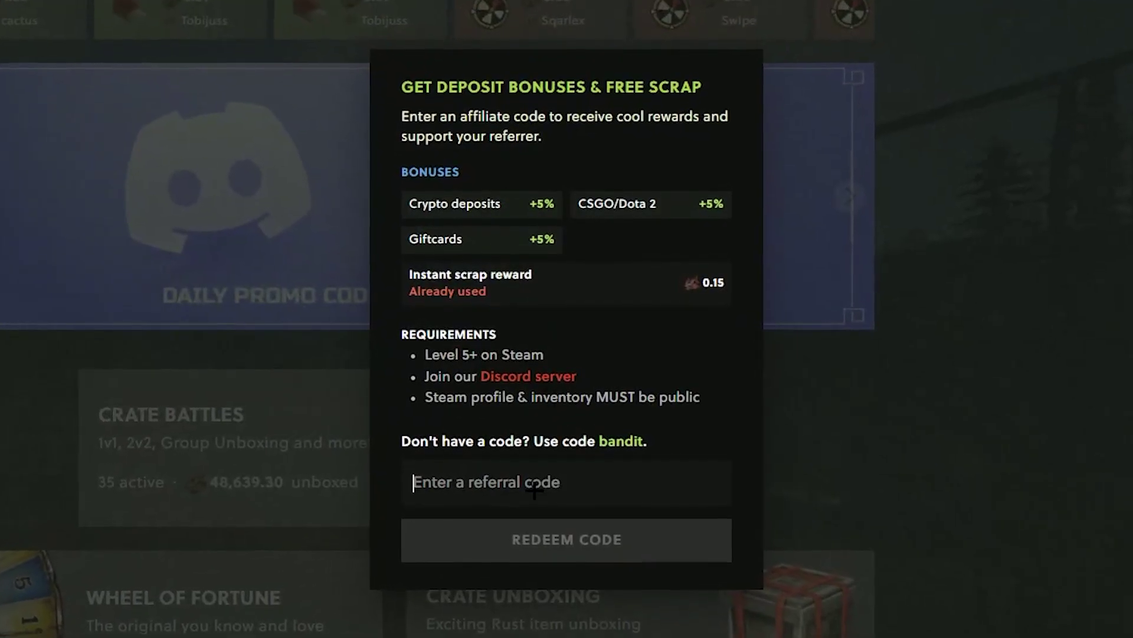
{"action": "left_click", "coordinate": [532, 480]}
{"action": "type", "text": "elliot"}
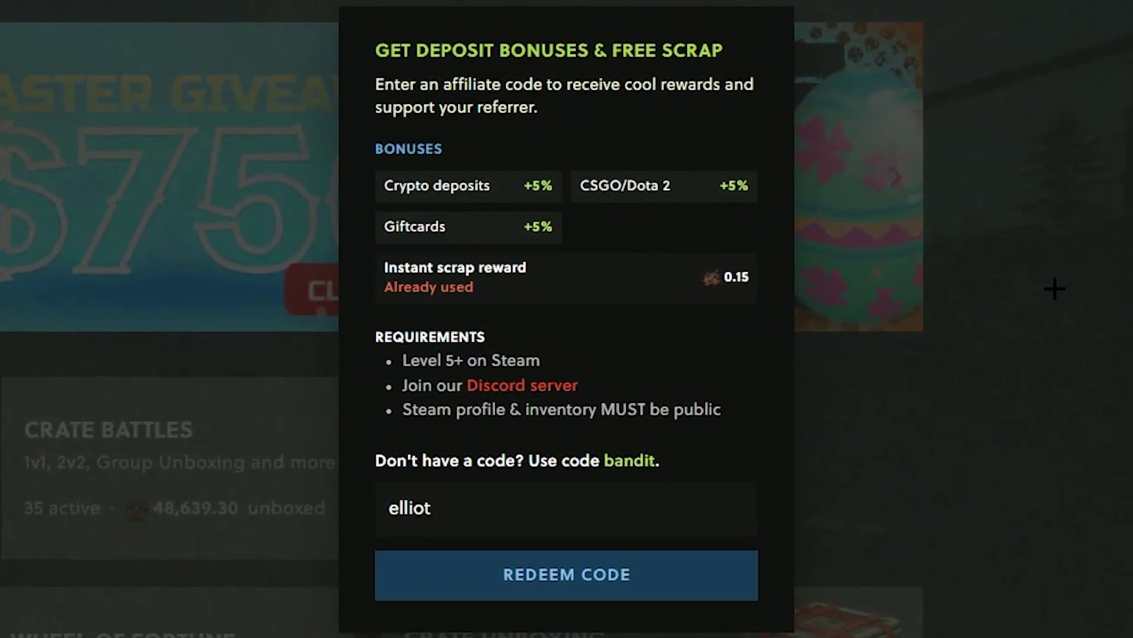
{"action": "left_click", "coordinate": [1053, 286]}
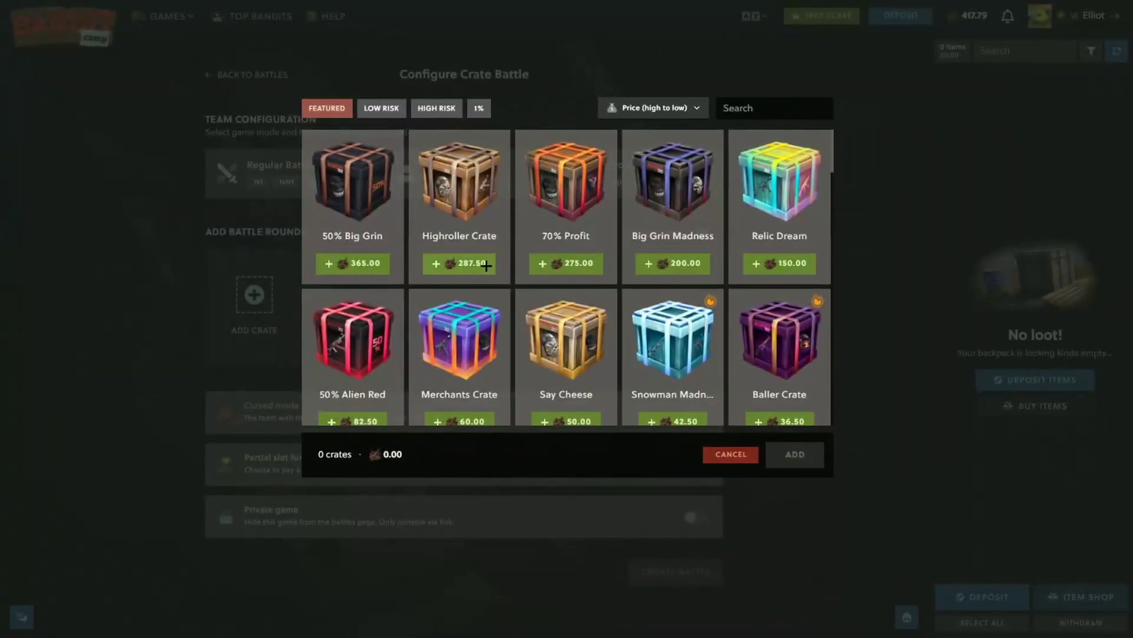
Add one Highroller, two Say Cheese and one Banana Party crate, then confirm all four
{"action": "left_click", "coordinate": [486, 266]}
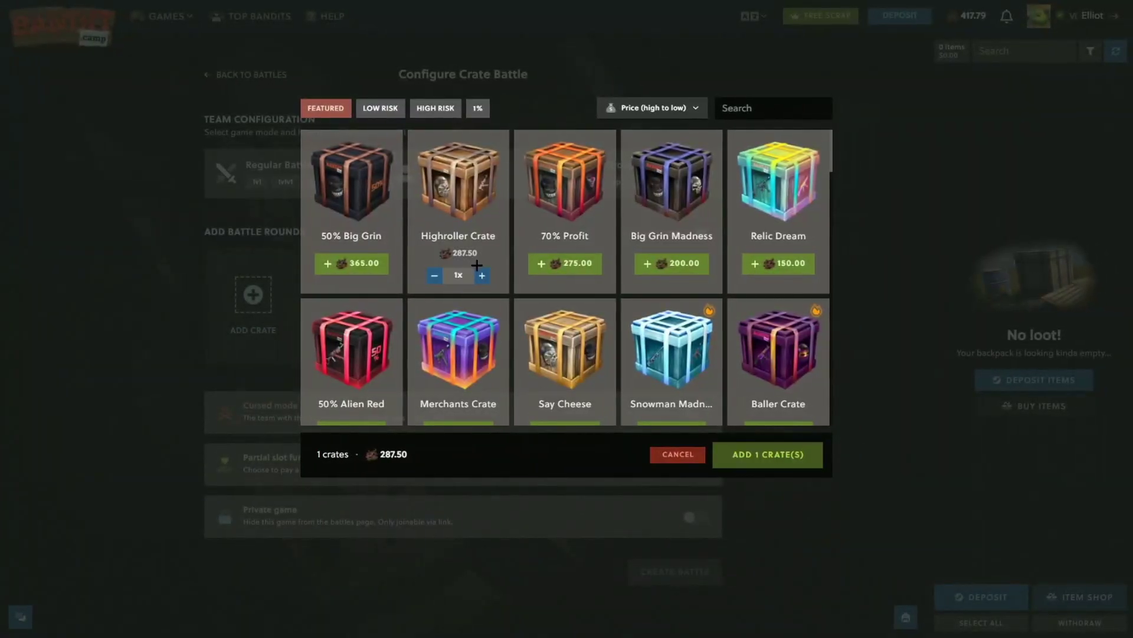
{"action": "scroll", "coordinate": [532, 310], "scroll_direction": "down", "scroll_amount": 2}
{"action": "scroll", "coordinate": [564, 354], "scroll_direction": "up", "scroll_amount": 1}
{"action": "left_click", "coordinate": [564, 353]}
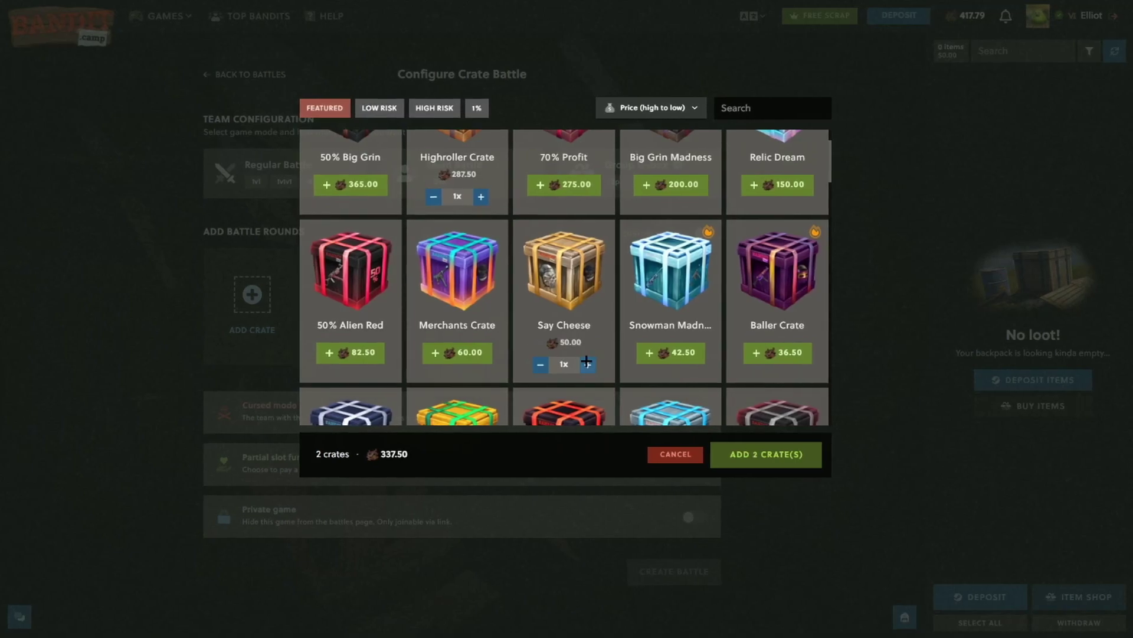
{"action": "left_click", "coordinate": [541, 364]}
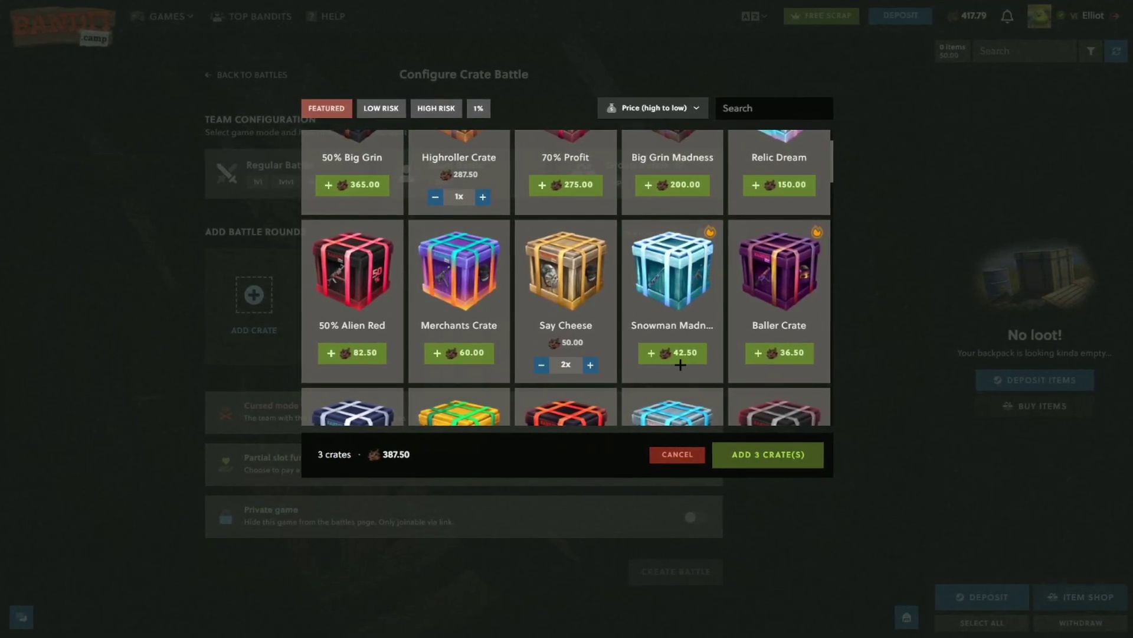
{"action": "scroll", "coordinate": [680, 363], "scroll_direction": "down", "scroll_amount": 1}
{"action": "left_click", "coordinate": [758, 313]}
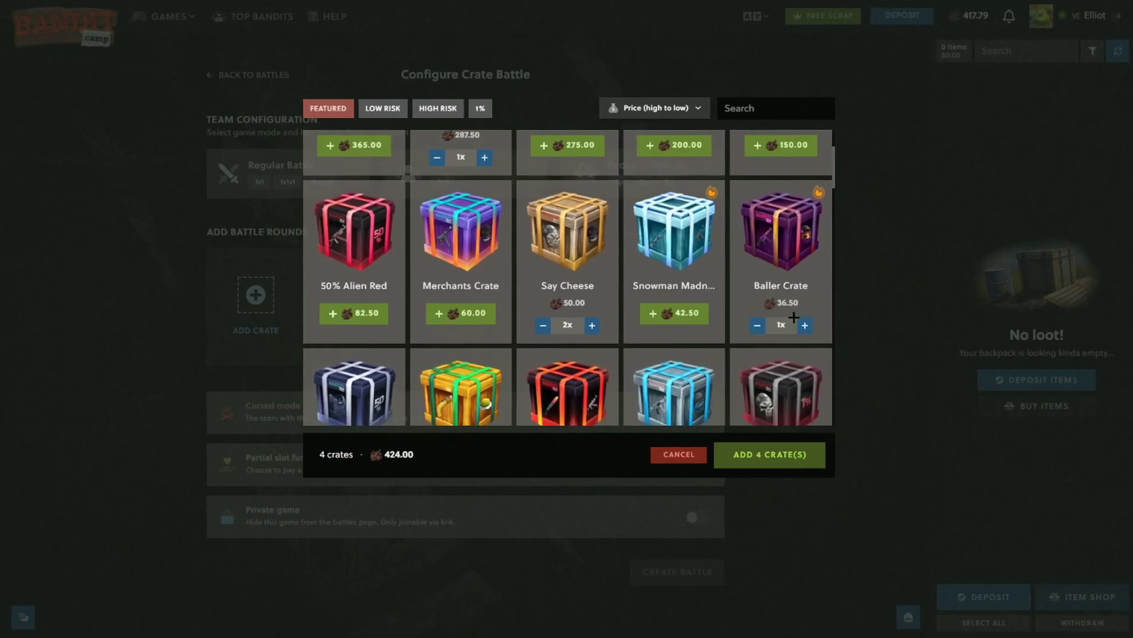
{"action": "left_click", "coordinate": [758, 324]}
{"action": "scroll", "coordinate": [696, 324], "scroll_direction": "down", "scroll_amount": 3}
{"action": "left_click", "coordinate": [452, 363]}
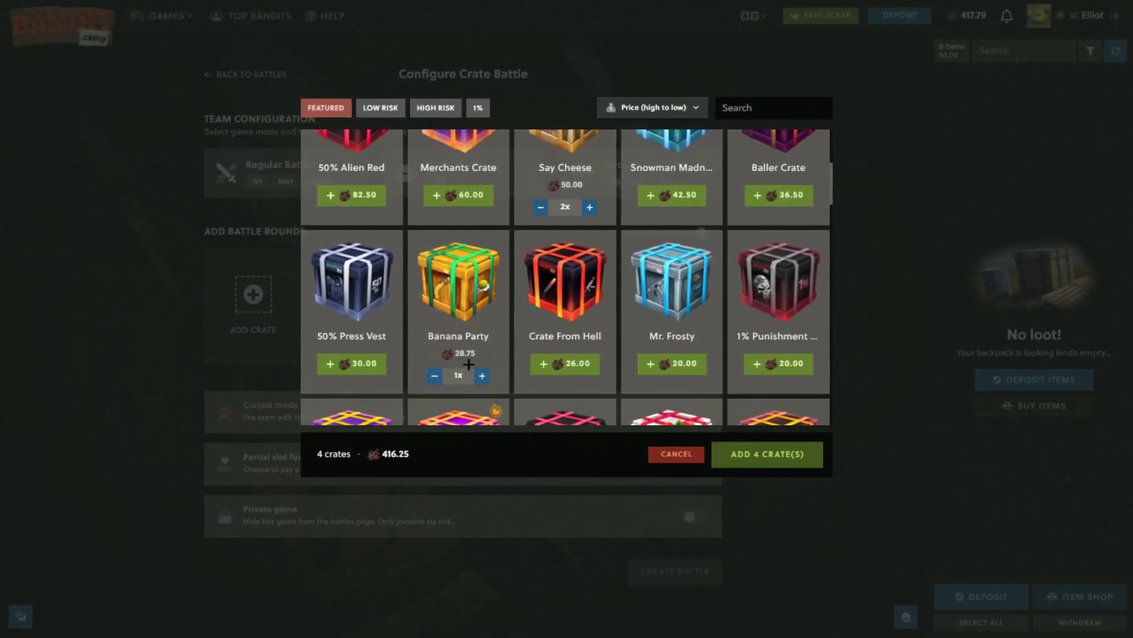
{"action": "left_click", "coordinate": [767, 454]}
{"action": "scroll", "coordinate": [673, 478], "scroll_direction": "down", "scroll_amount": 3}
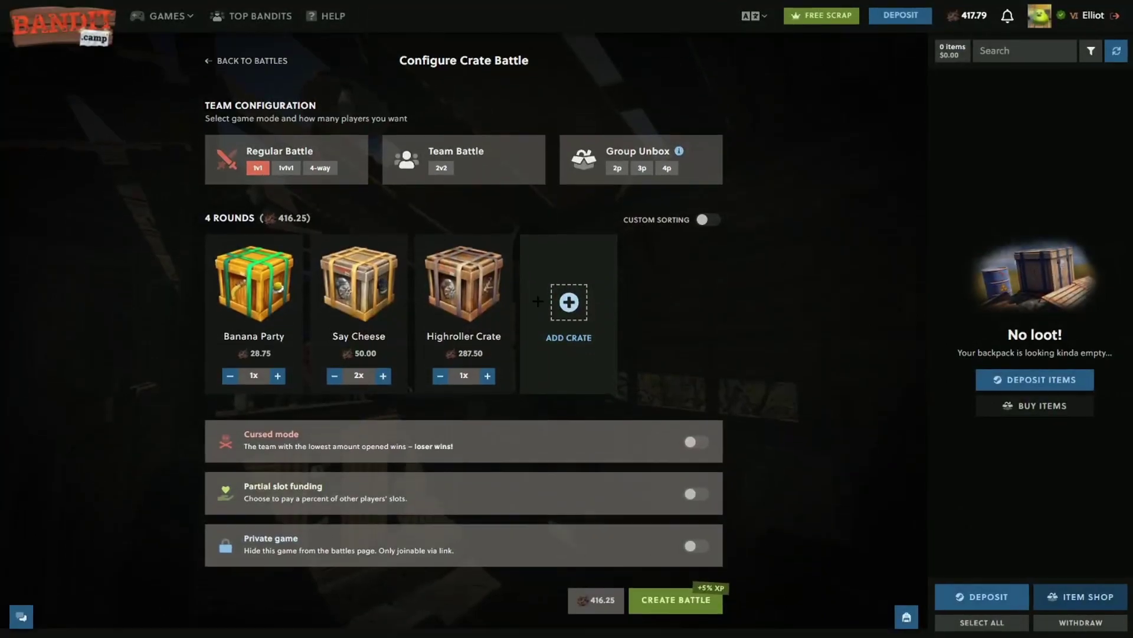
Create the 416.25 four-round 1v1 battle and let its rounds spin to 4/4
{"action": "left_click", "coordinate": [673, 490]}
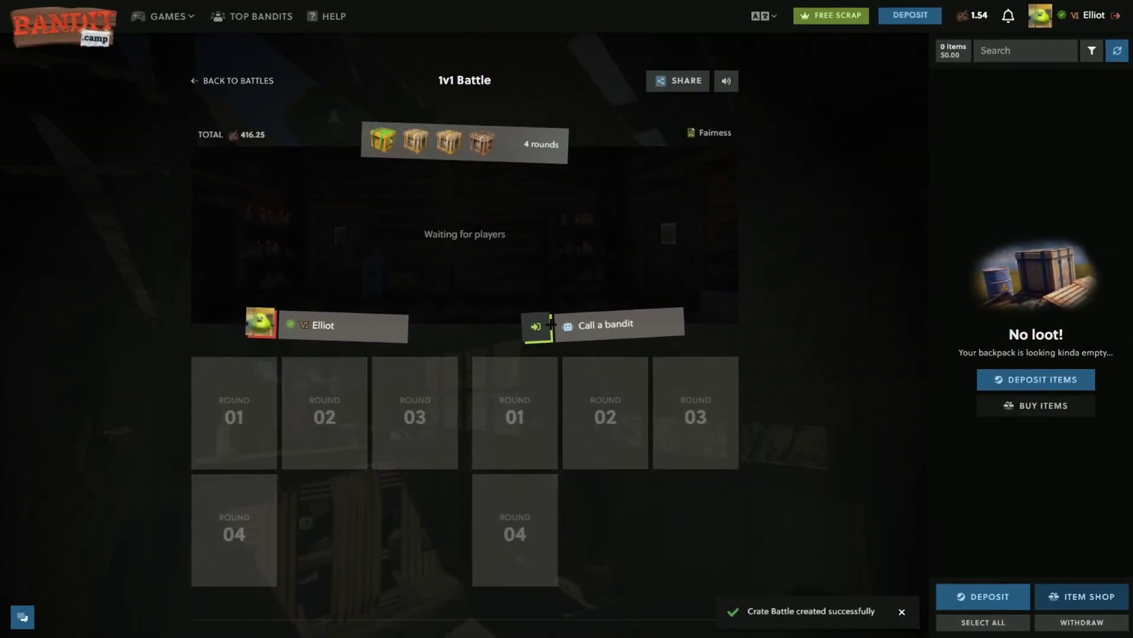